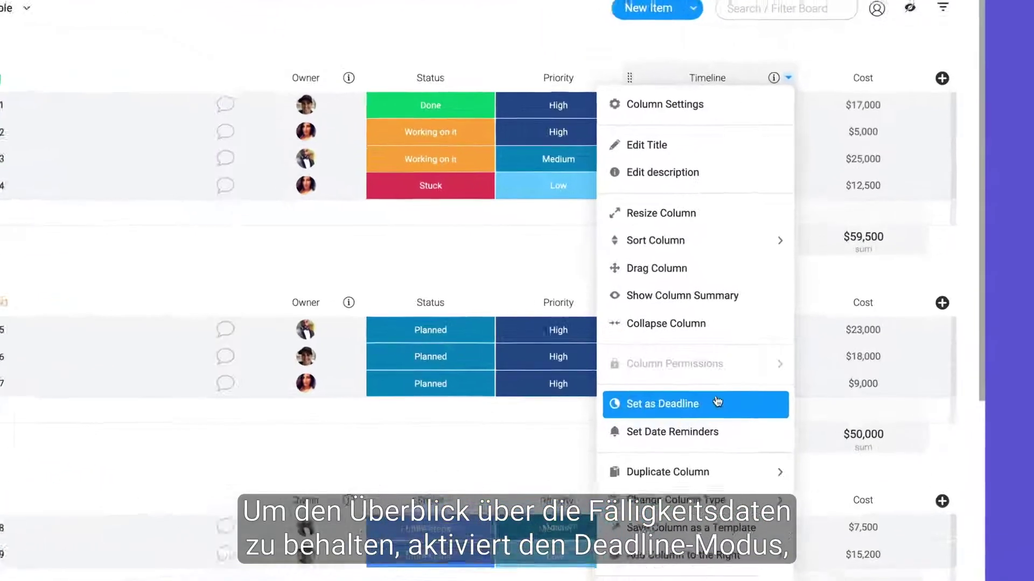
# Set the Timeline column as the board's deadline, linked to the Status column
pyautogui.click(743, 399)
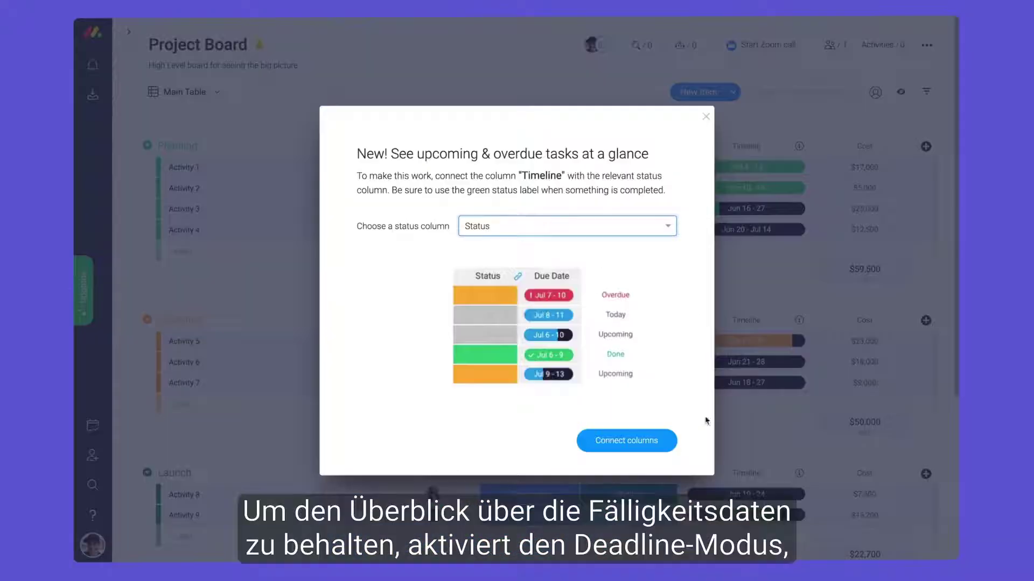
pyautogui.click(649, 442)
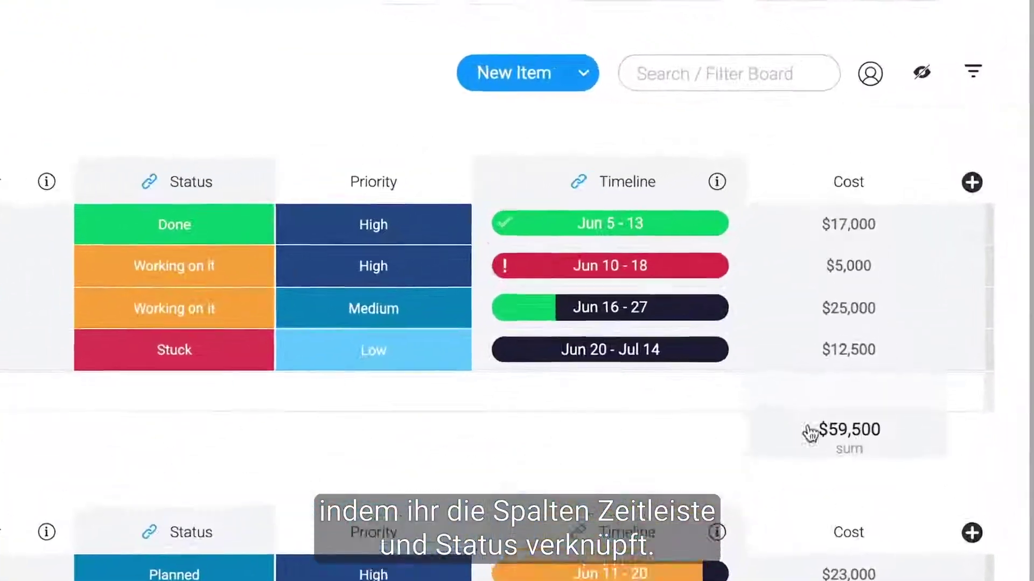
pyautogui.moveTo(509, 227)
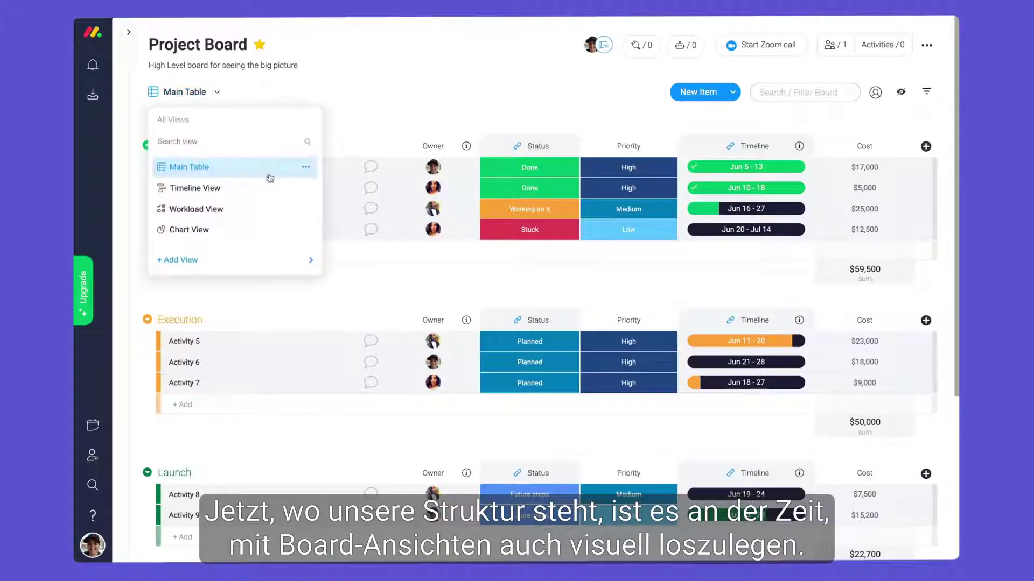
# Switch the board to Timeline View and drag Activity 3 to start after Activity 2
pyautogui.click(407, 453)
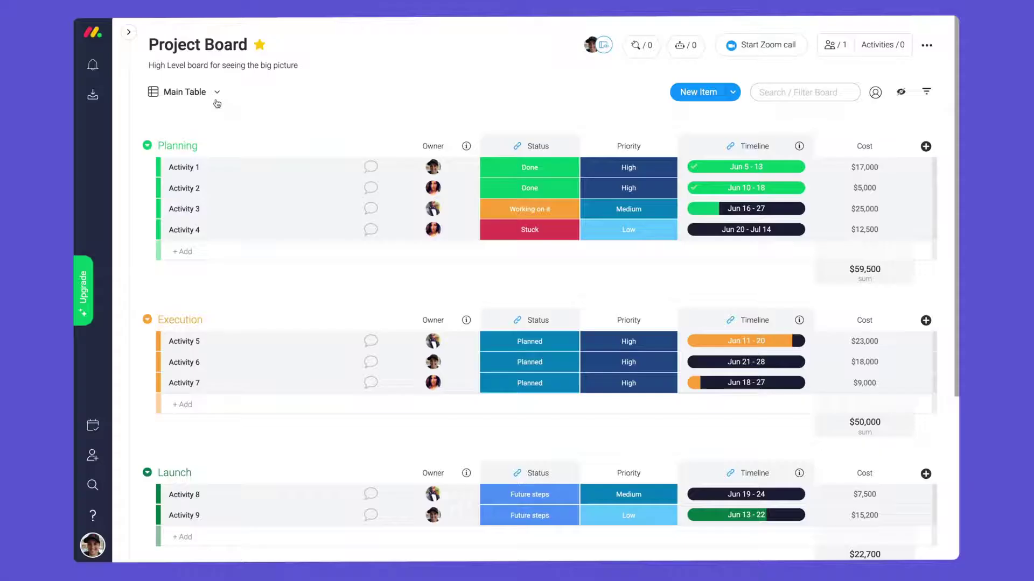
pyautogui.click(216, 93)
pyautogui.click(235, 193)
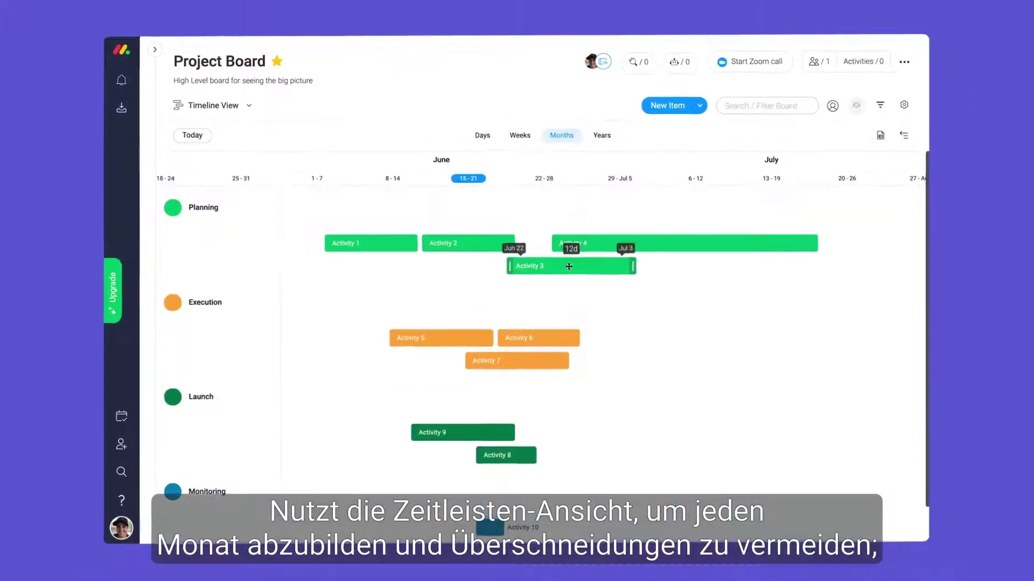
pyautogui.moveTo(654, 263); pyautogui.dragTo(728, 262)
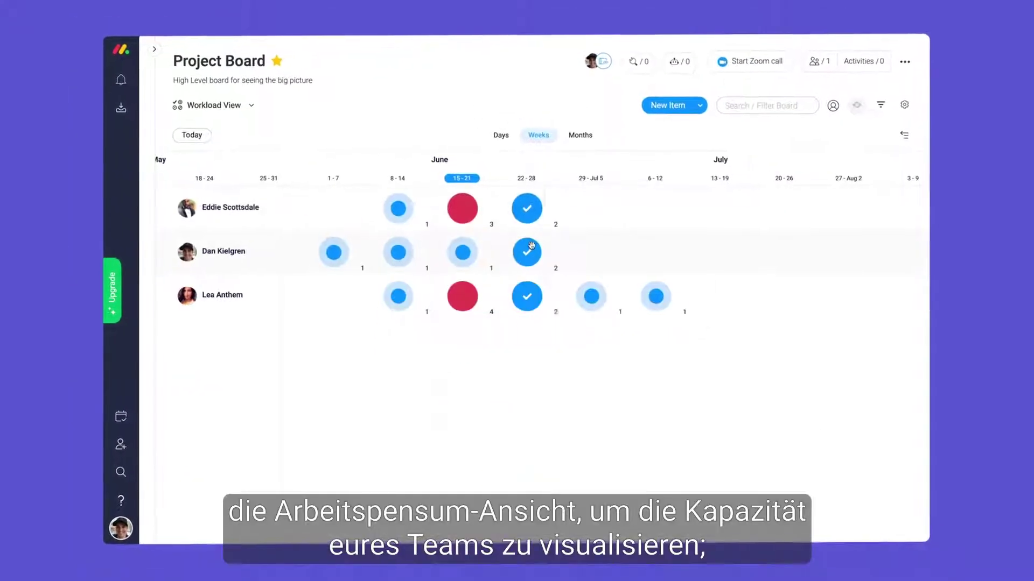
# Check the items in the 22-28 and 15-21 weeks, then open Activity 4's item card
pyautogui.click(522, 211)
pyautogui.click(461, 207)
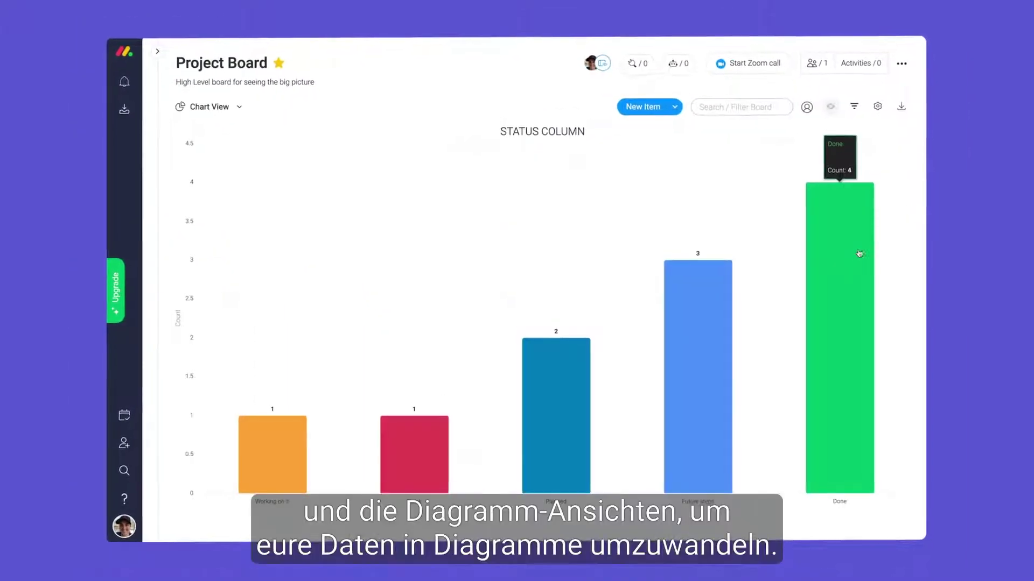
pyautogui.moveTo(579, 383)
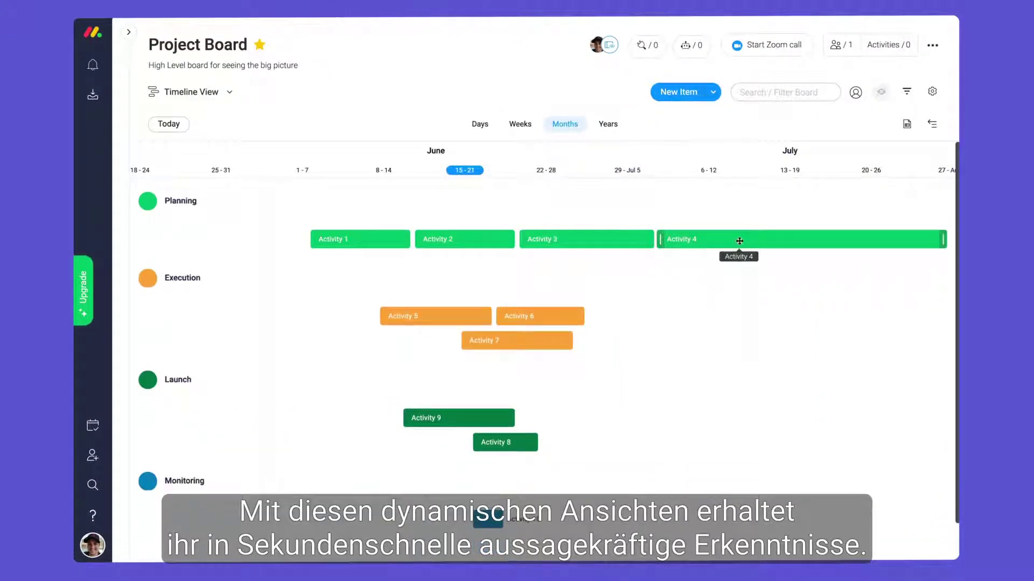
pyautogui.click(740, 243)
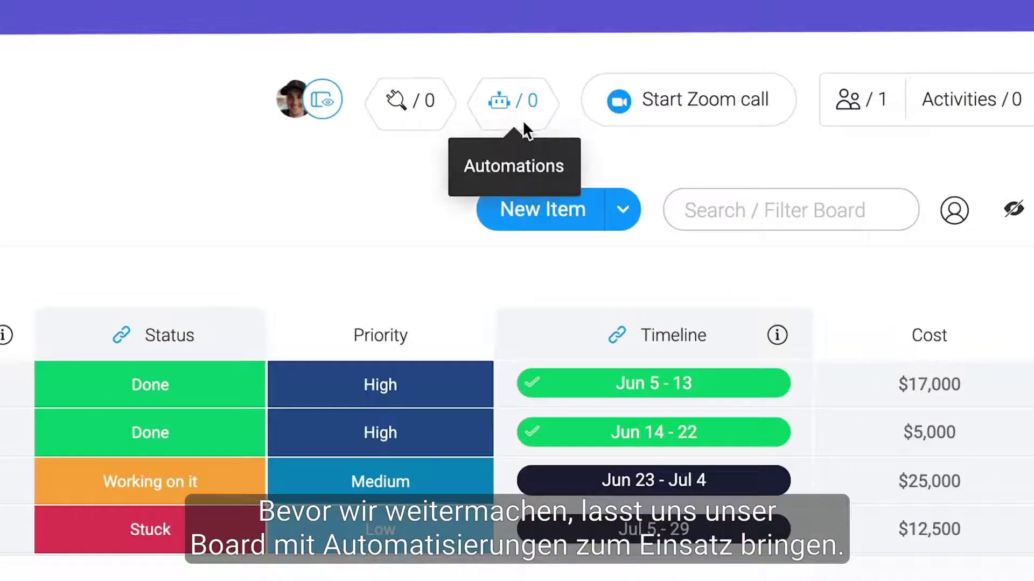
# Start the Due Dates recipe 'When date arrives and status is something' in Automations
pyautogui.click(522, 121)
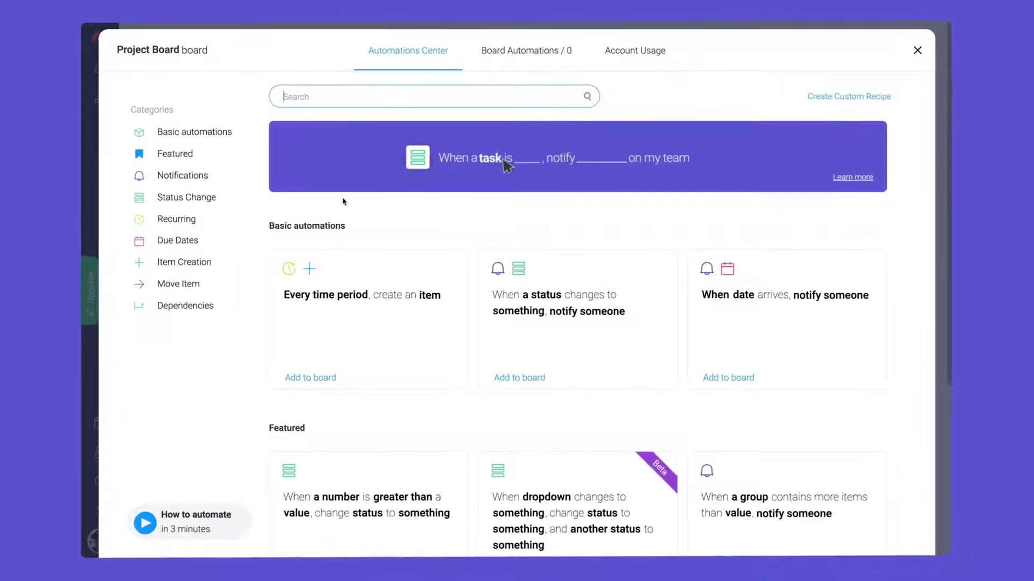
pyautogui.click(211, 250)
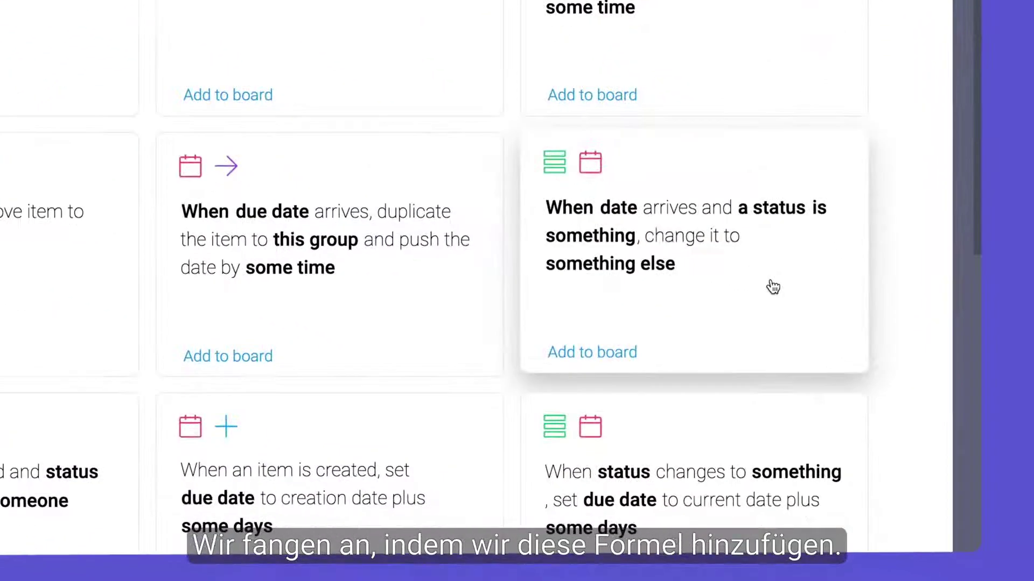
pyautogui.click(774, 287)
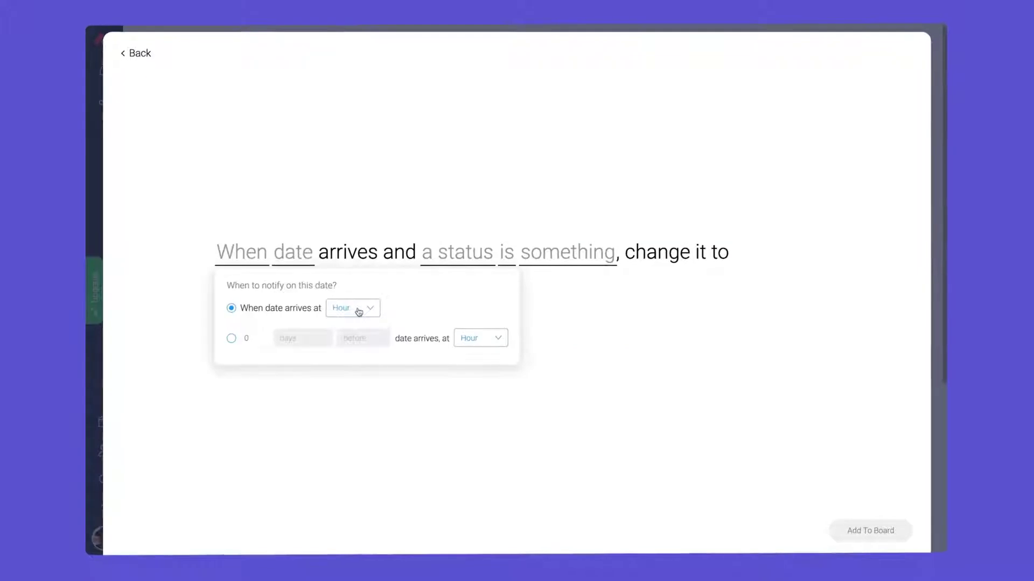
# Configure the recipe: Timeline arrives, Status is not Done, change Status to Stuck
pyautogui.click(358, 312)
pyautogui.click(323, 302)
pyautogui.click(484, 302)
pyautogui.click(532, 263)
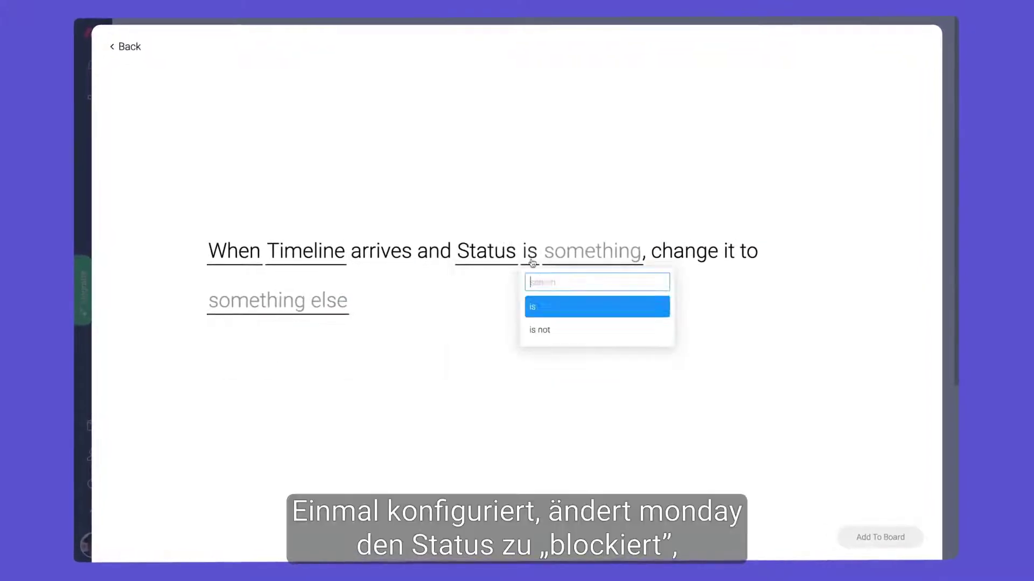
pyautogui.click(303, 313)
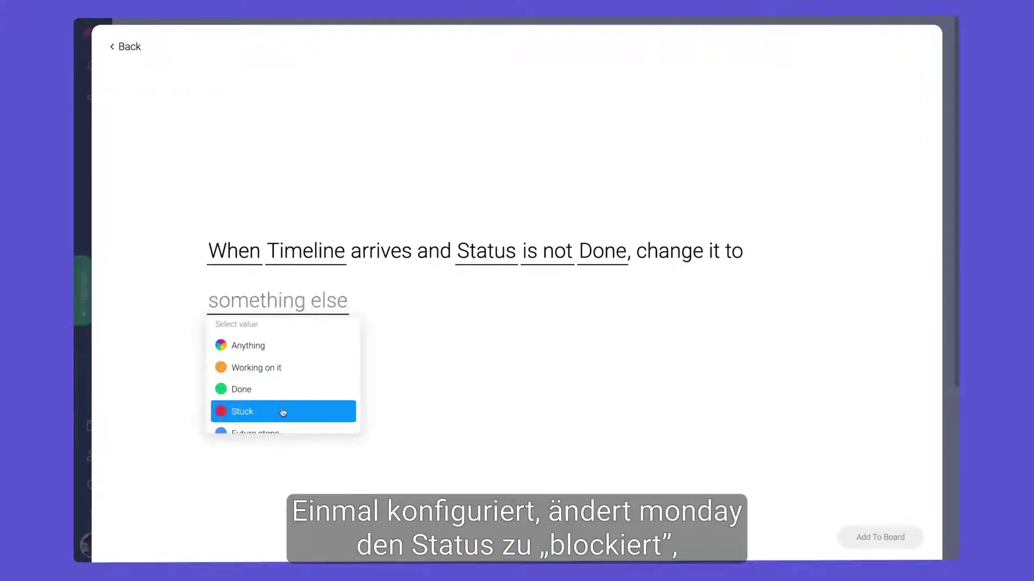
pyautogui.click(282, 412)
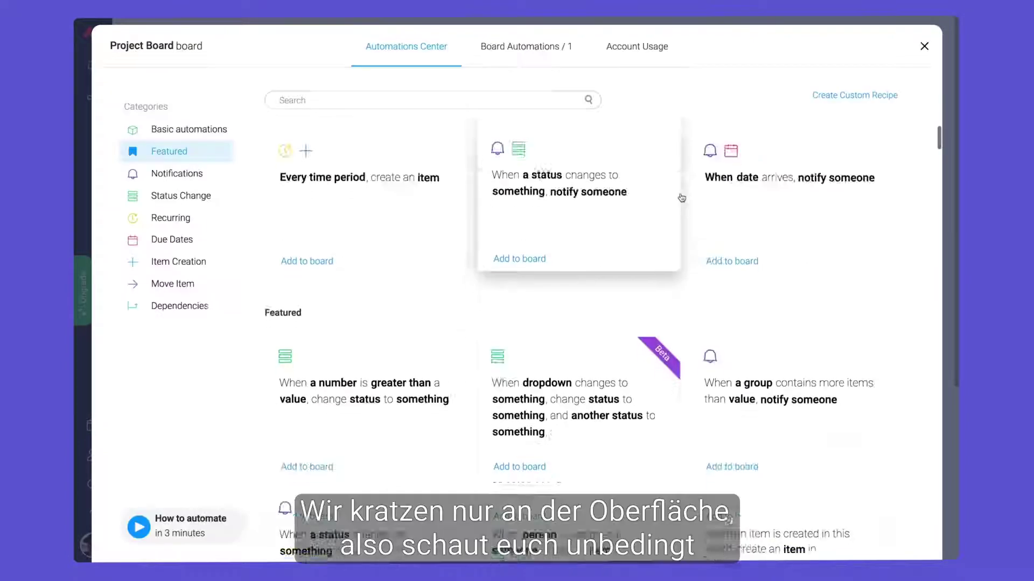
pyautogui.scroll(-8, 681, 198)
pyautogui.scroll(-10, 681, 198)
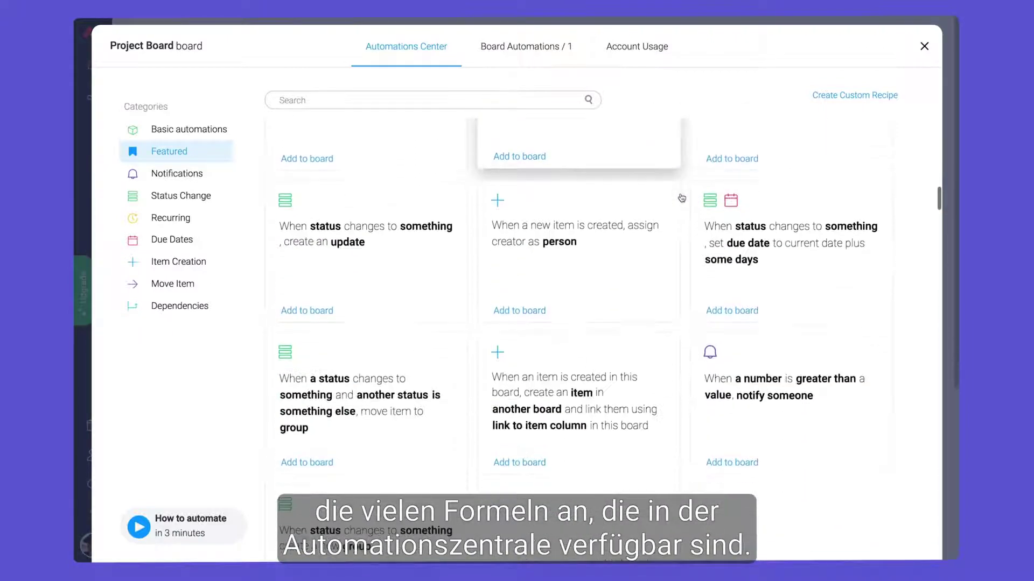
pyautogui.scroll(-10, 681, 198)
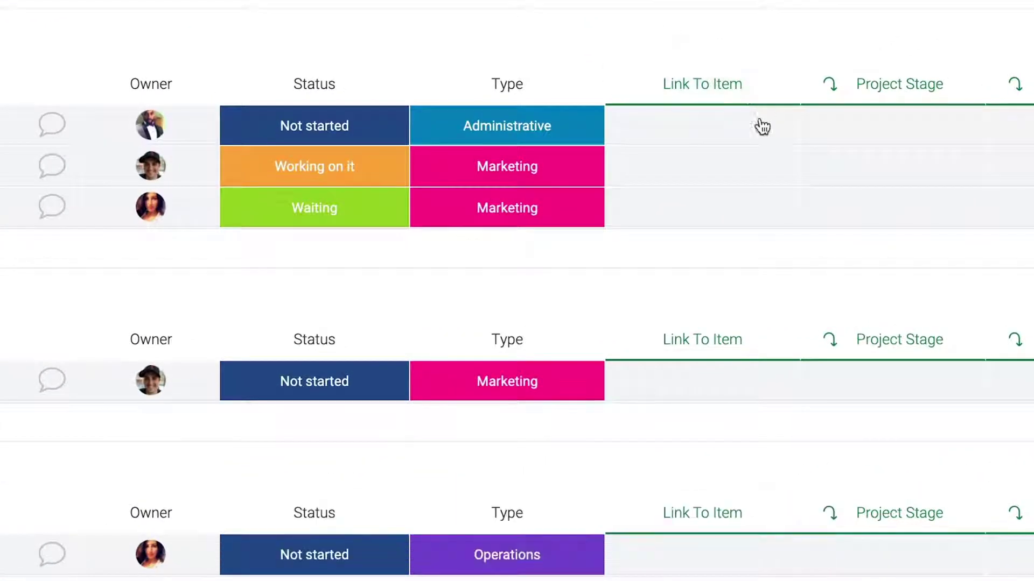
# Connect the link column to Project Board, one item per task, and link Activity 1
pyautogui.click(719, 127)
pyautogui.click(593, 446)
pyautogui.write('proj')
pyautogui.click(436, 316)
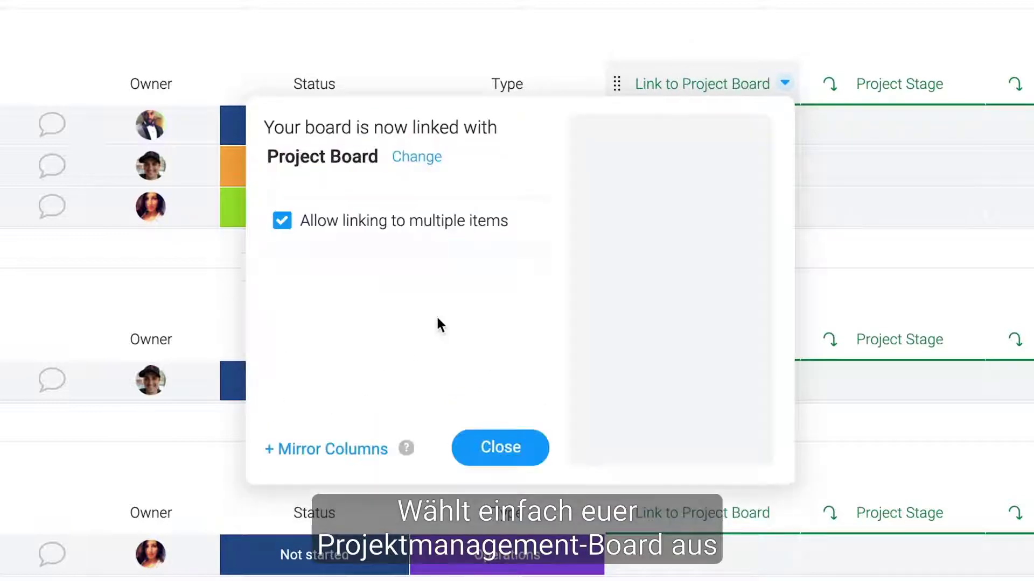
pyautogui.click(301, 222)
pyautogui.click(530, 447)
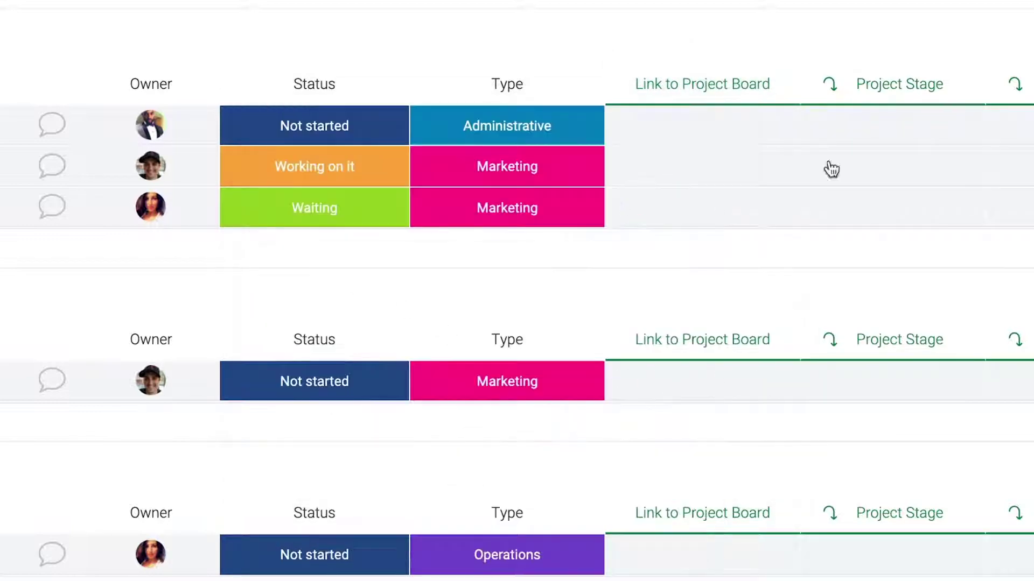
pyautogui.click(711, 132)
pyautogui.click(495, 256)
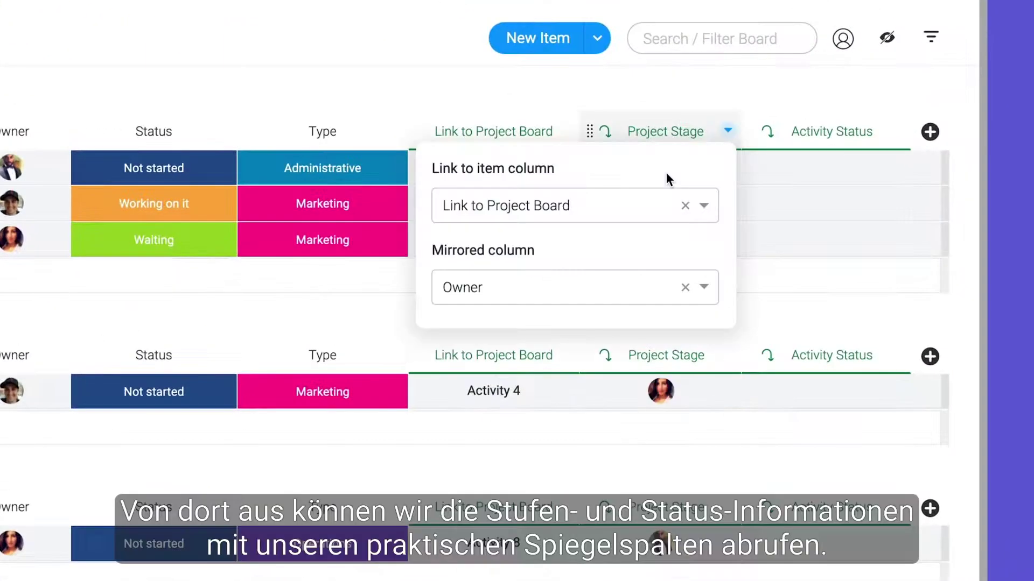
# Add mirror columns showing the linked activity's group as Project Stage and its Status
pyautogui.click(673, 287)
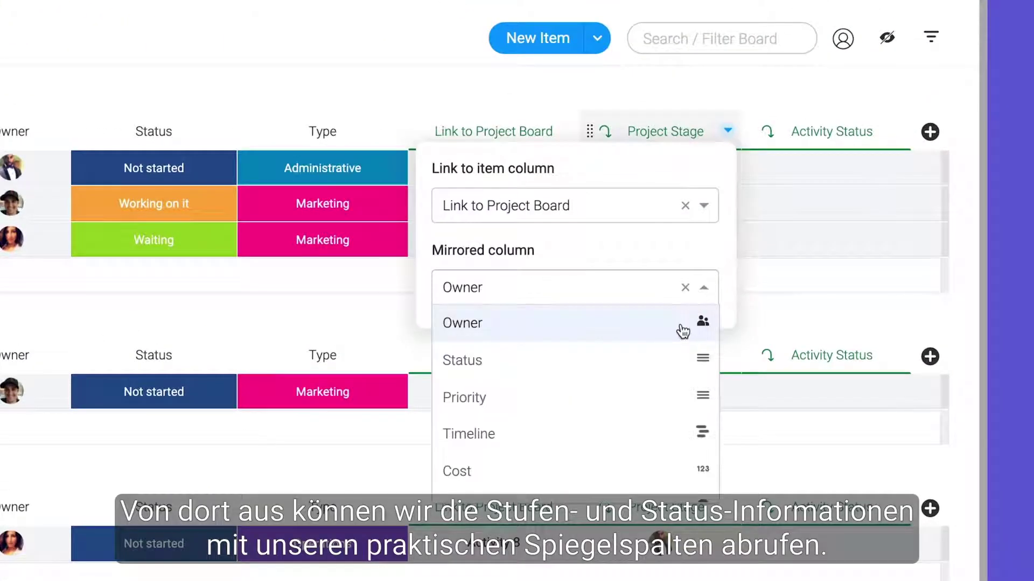
pyautogui.scroll(-3, 682, 332)
pyautogui.click(565, 412)
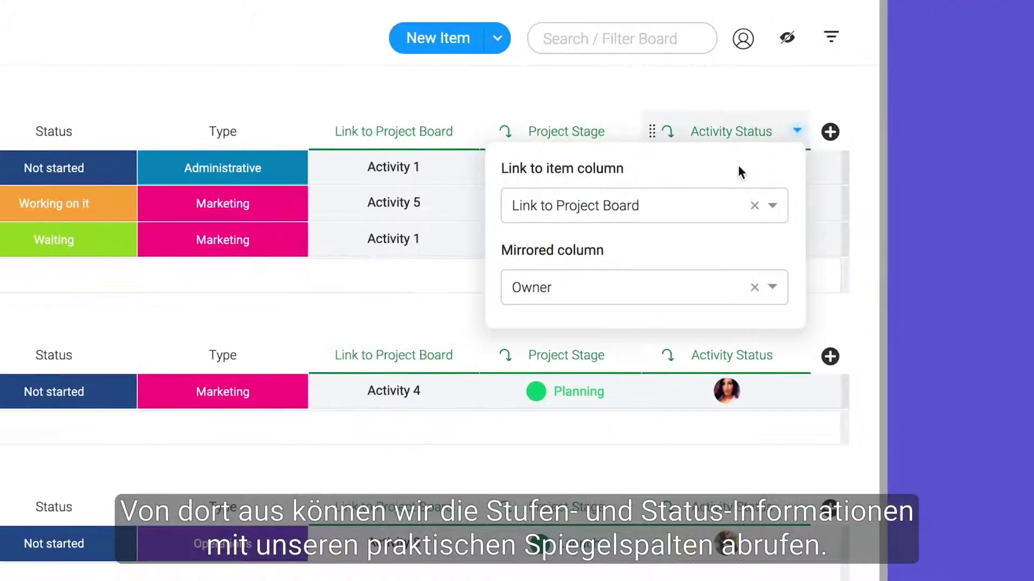
pyautogui.click(772, 288)
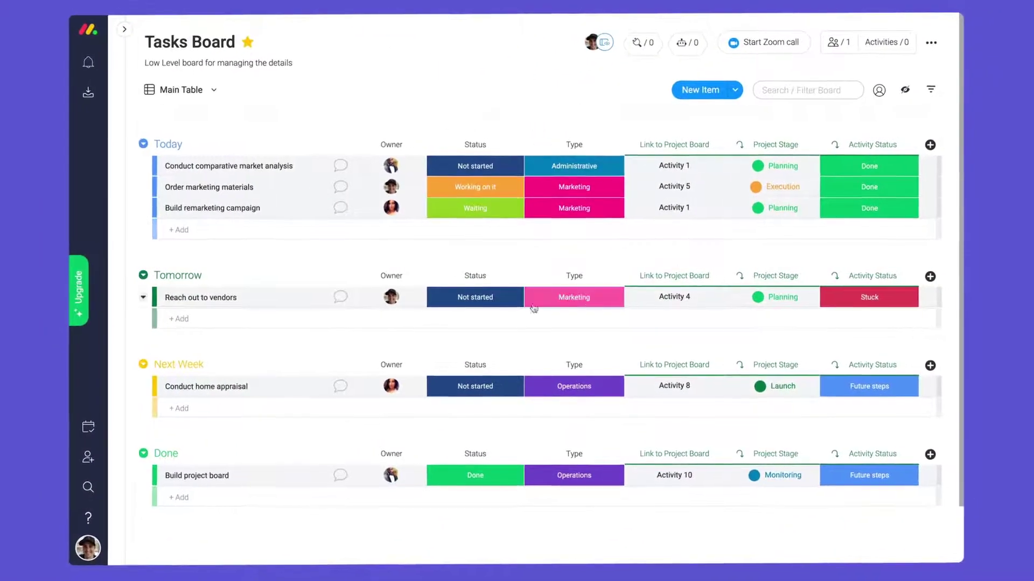
# Set Reach out to vendors and its Activity Status to Done, then open Activity 4
pyautogui.click(496, 299)
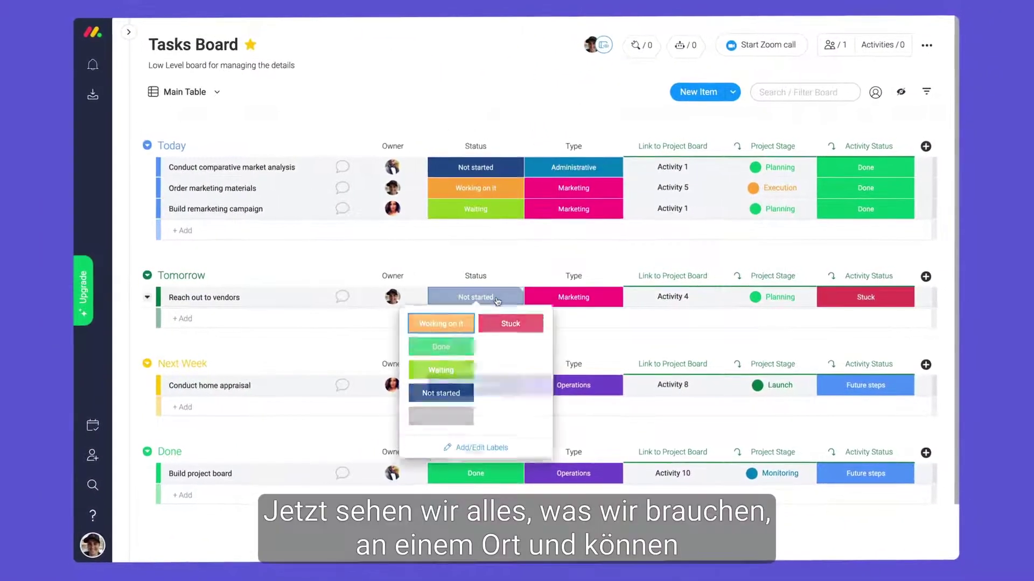
pyautogui.click(459, 348)
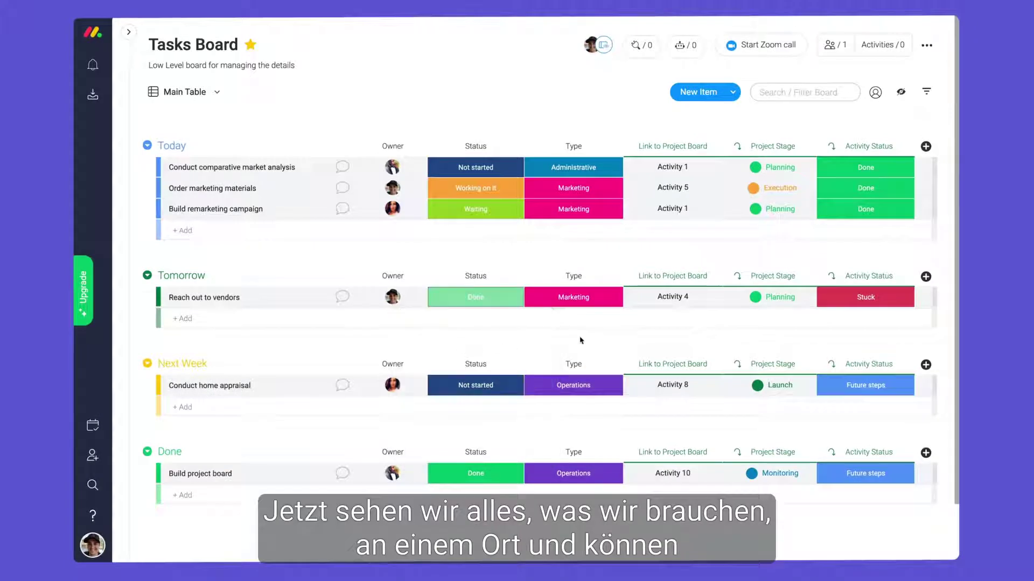
pyautogui.click(893, 303)
pyautogui.click(817, 349)
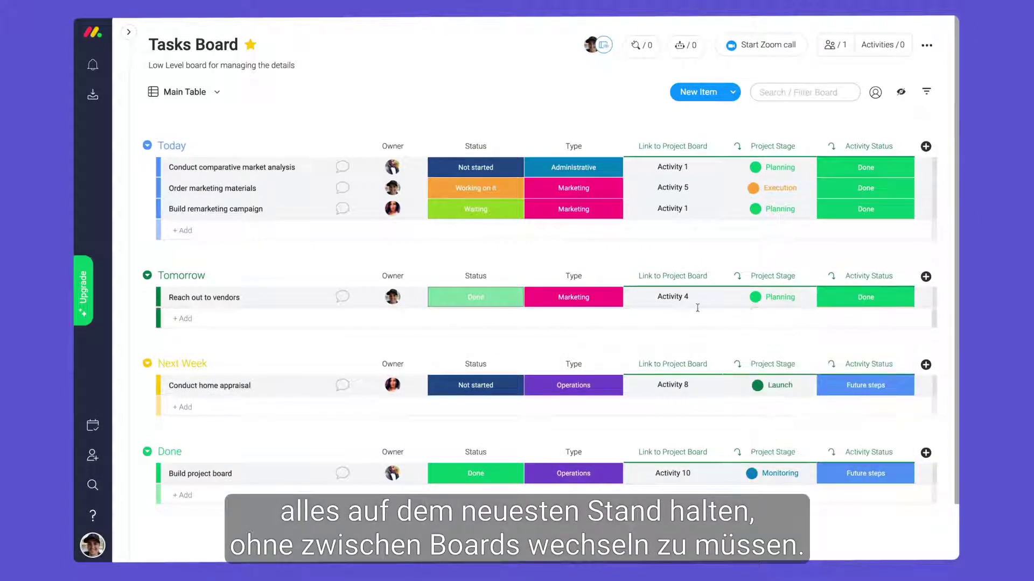
pyautogui.click(673, 297)
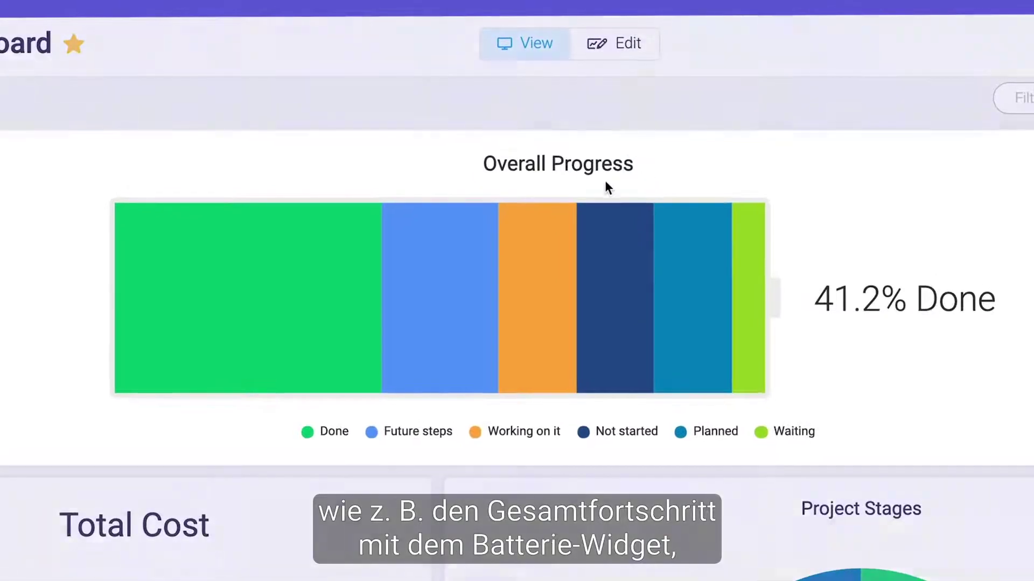
# Inspect the Planning share of Project Stages, then the Done and Waiting tasks in Overall Progress
pyautogui.moveTo(328, 263)
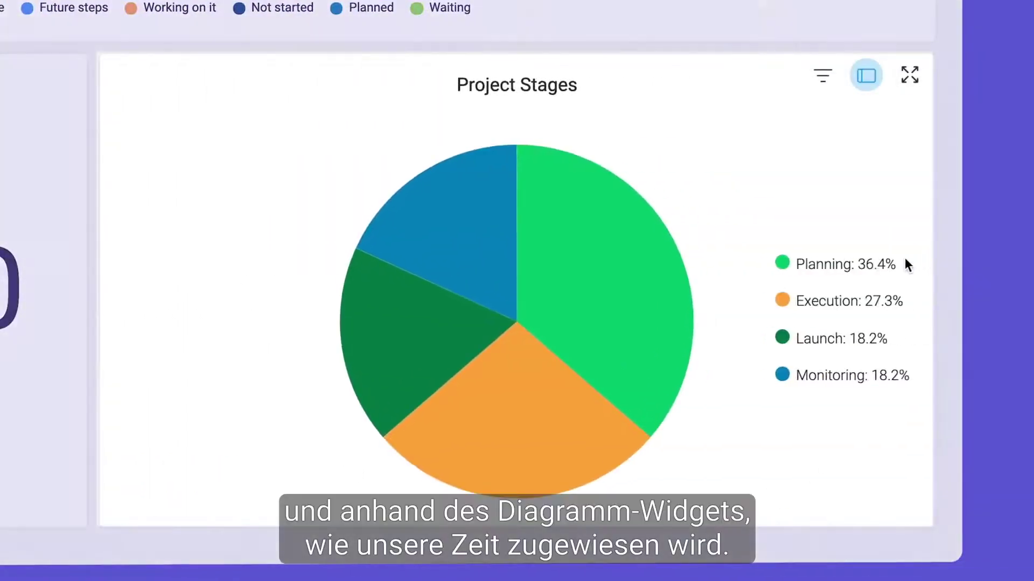
pyautogui.click(657, 302)
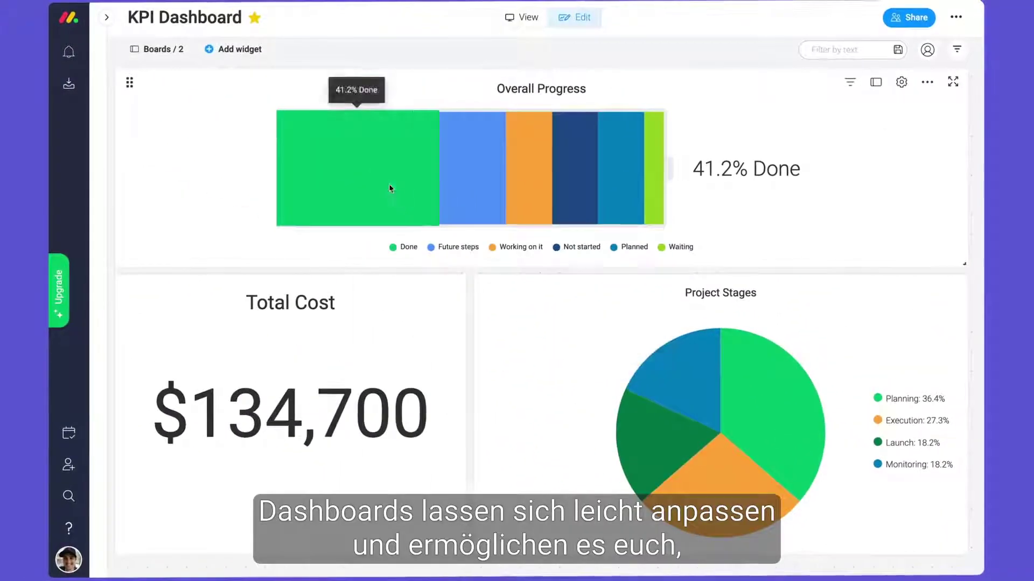
pyautogui.click(389, 183)
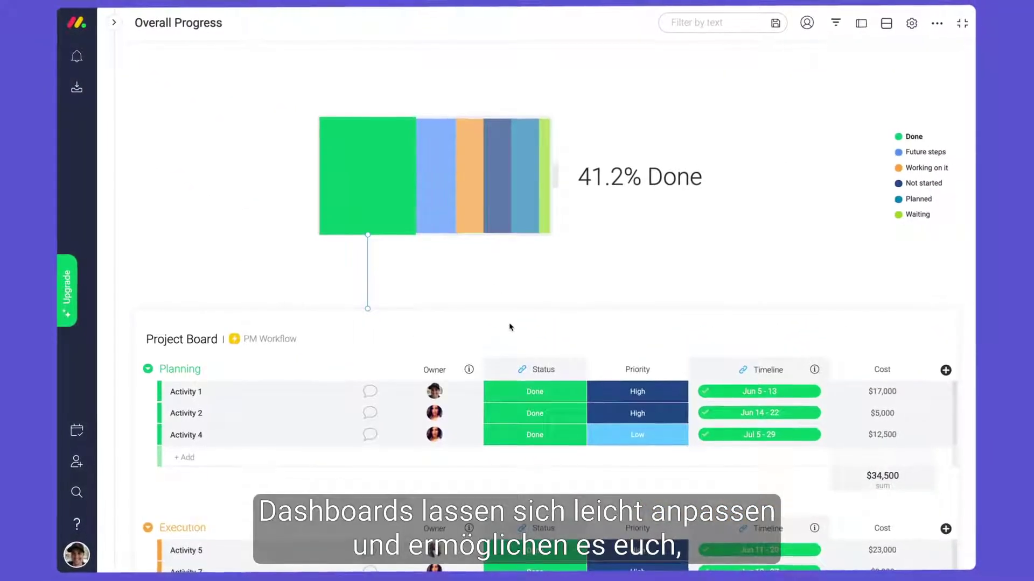
pyautogui.scroll(-3, 509, 323)
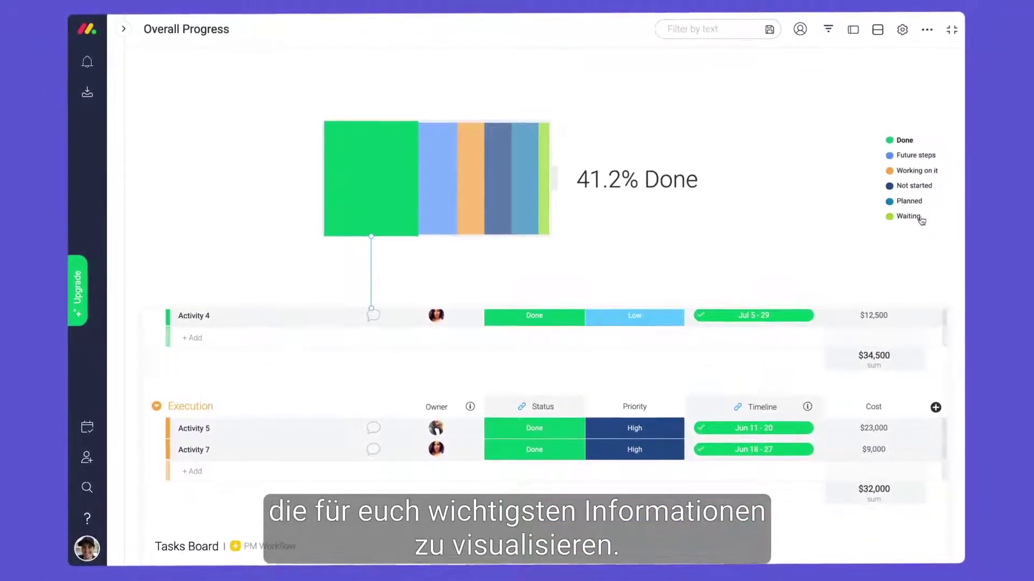
pyautogui.click(922, 216)
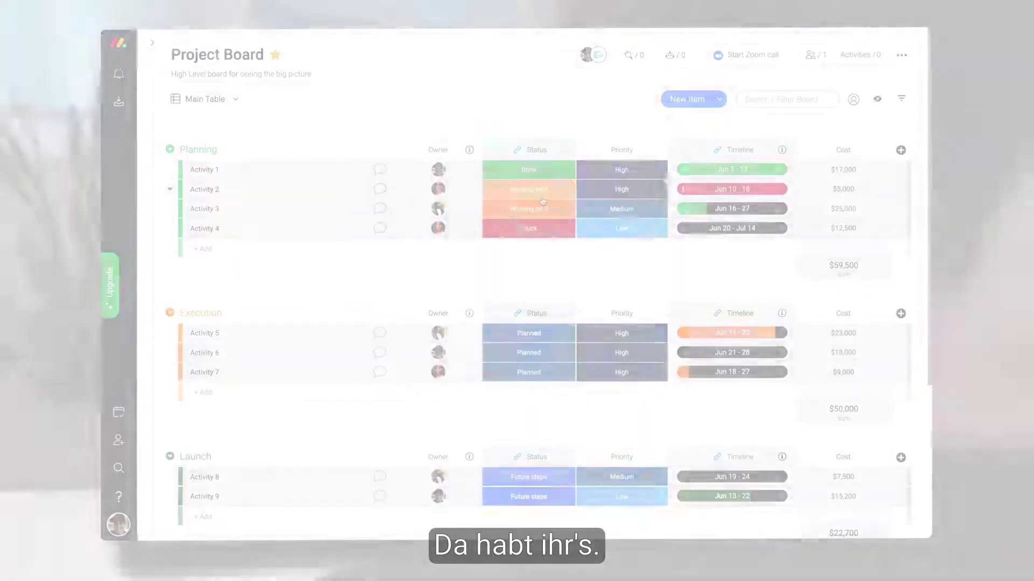
# Set Activity 2 to Done, drag Activity 3's bar later, and set Reach out to vendors to Done
pyautogui.click(529, 189)
pyautogui.click(496, 239)
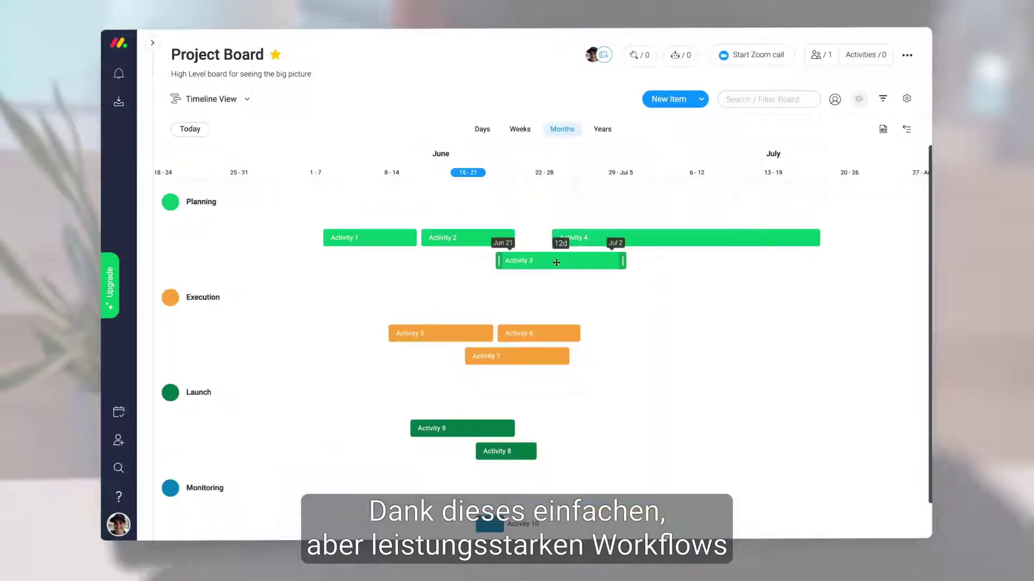
pyautogui.moveTo(576, 258); pyautogui.dragTo(719, 260)
pyautogui.click(499, 294)
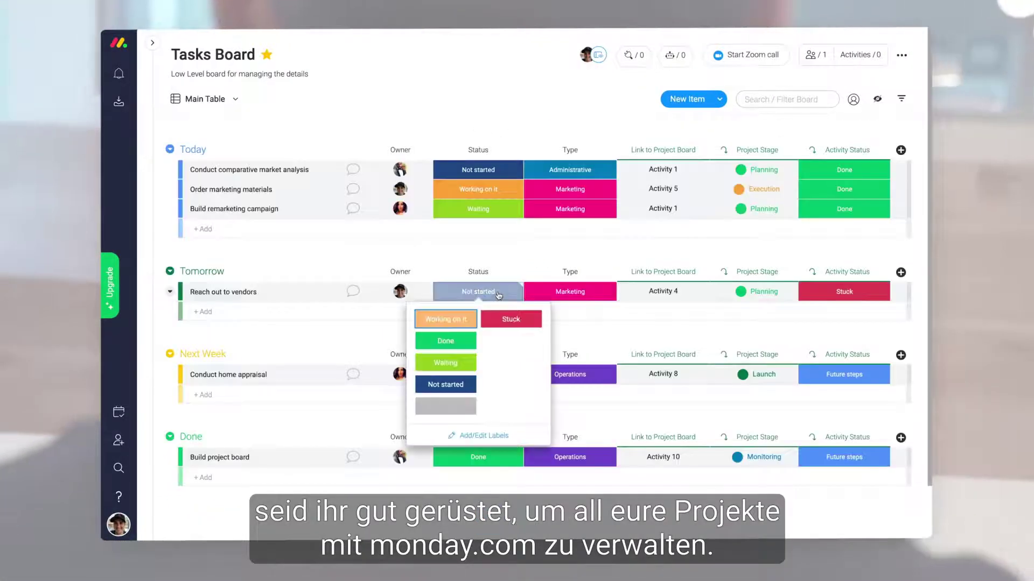
pyautogui.click(462, 340)
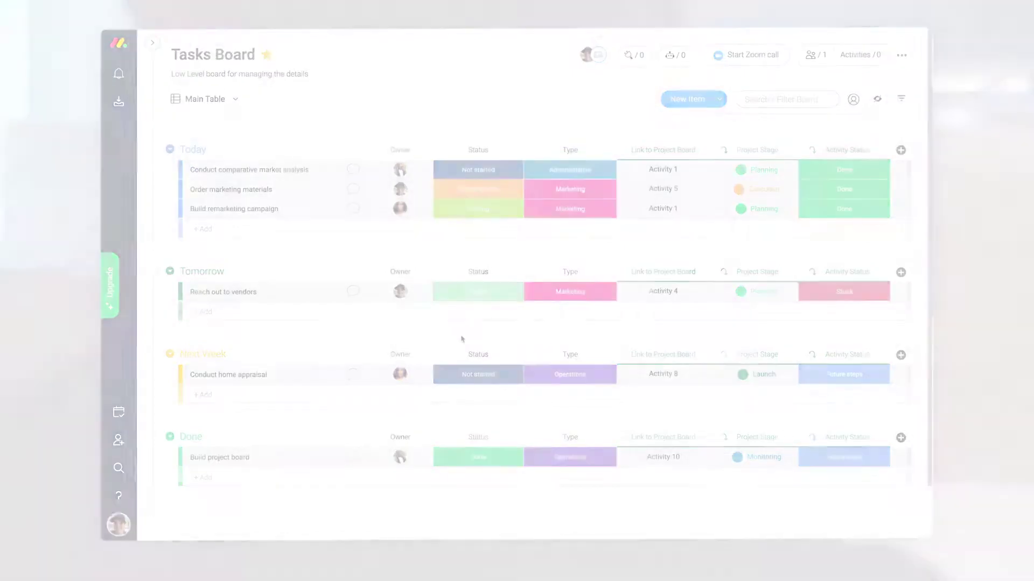